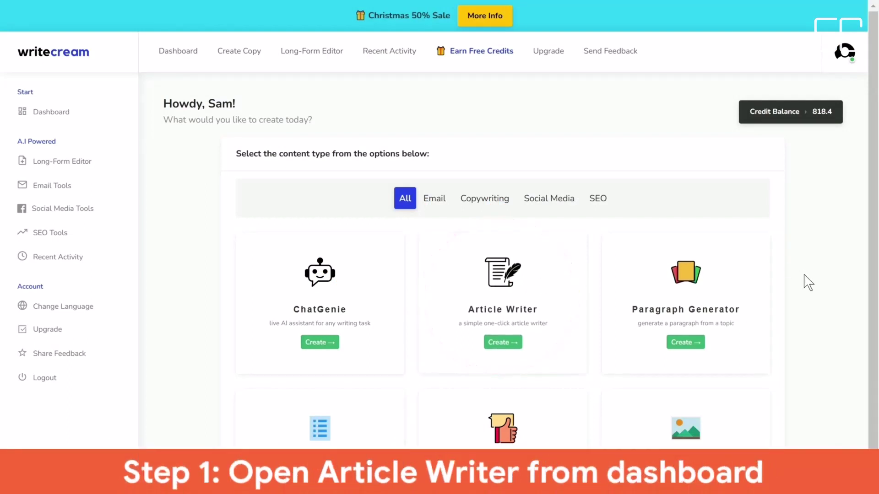
Use the Article Writer to generate the 2215-word 'Facebook vs Instagram: The Pros and Cons' article.
{"action": "scroll", "coordinate": [769, 270], "scroll_direction": "down", "scroll_amount": 1}
{"action": "left_click", "coordinate": [542, 226]}
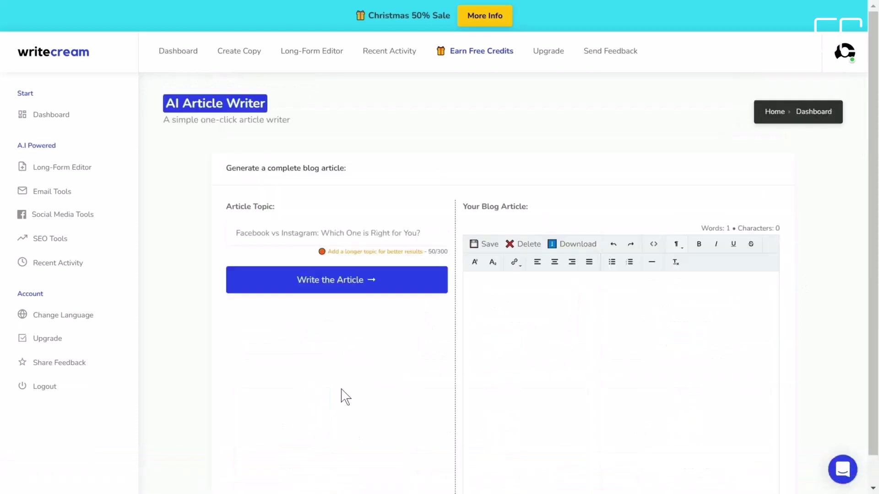
{"action": "left_click", "coordinate": [359, 291]}
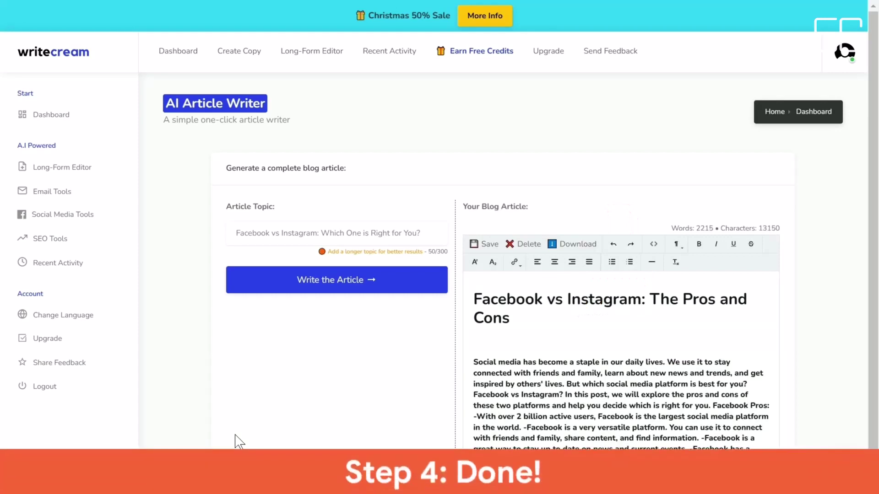
{"action": "scroll", "coordinate": [815, 381], "scroll_direction": "down", "scroll_amount": 12}
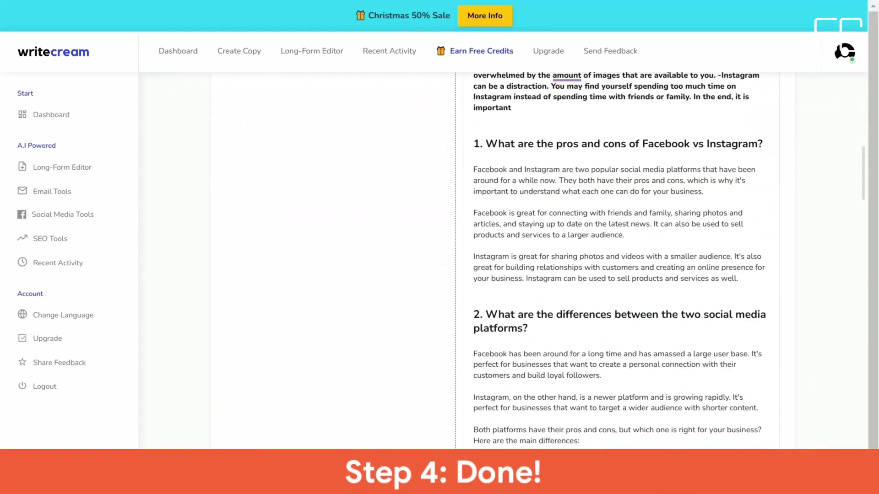
{"action": "scroll", "coordinate": [626, 259], "scroll_direction": "down", "scroll_amount": 13}
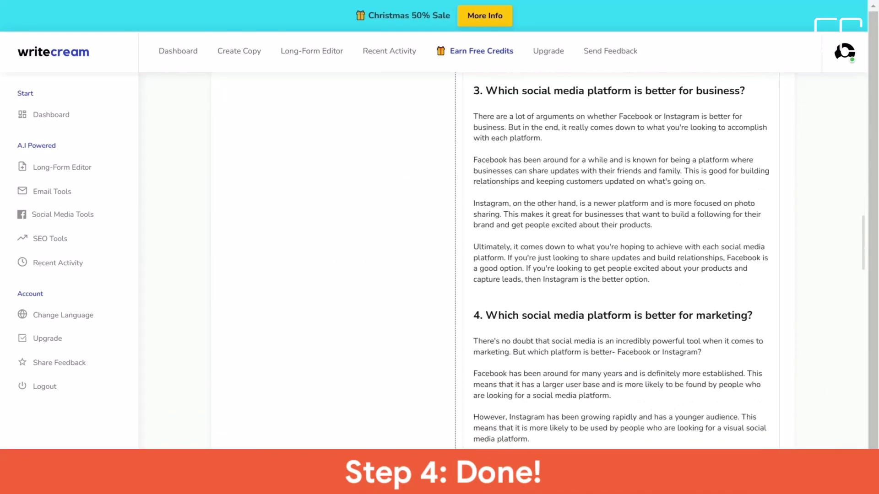
{"action": "scroll", "coordinate": [621, 261], "scroll_direction": "down", "scroll_amount": 7}
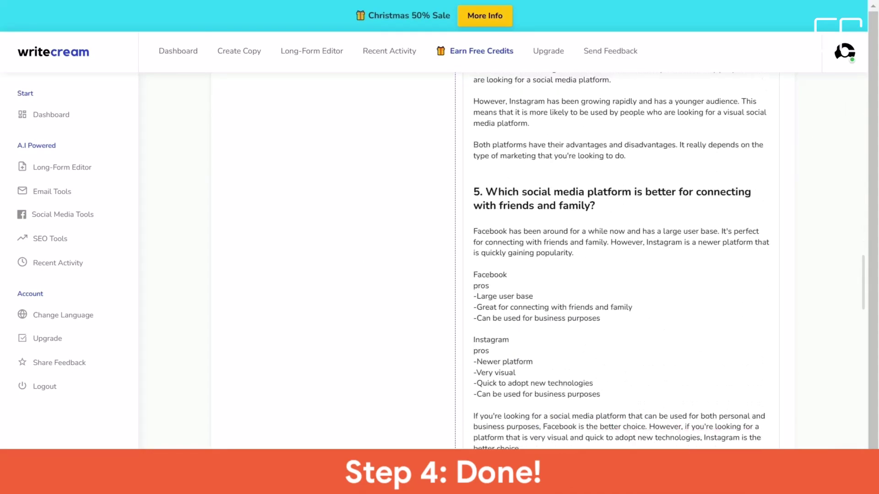
{"action": "scroll", "coordinate": [625, 260], "scroll_direction": "down", "scroll_amount": 8}
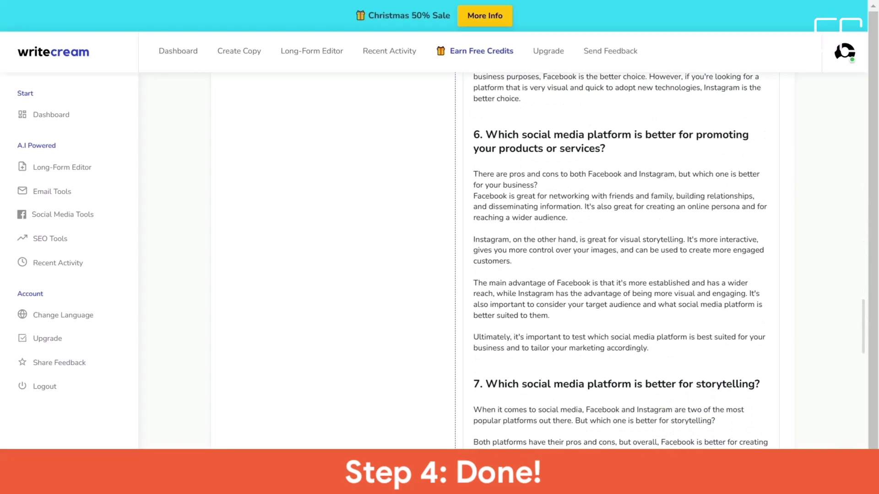
{"action": "scroll", "coordinate": [625, 261], "scroll_direction": "down", "scroll_amount": 1}
{"action": "scroll", "coordinate": [625, 261], "scroll_direction": "down", "scroll_amount": 6}
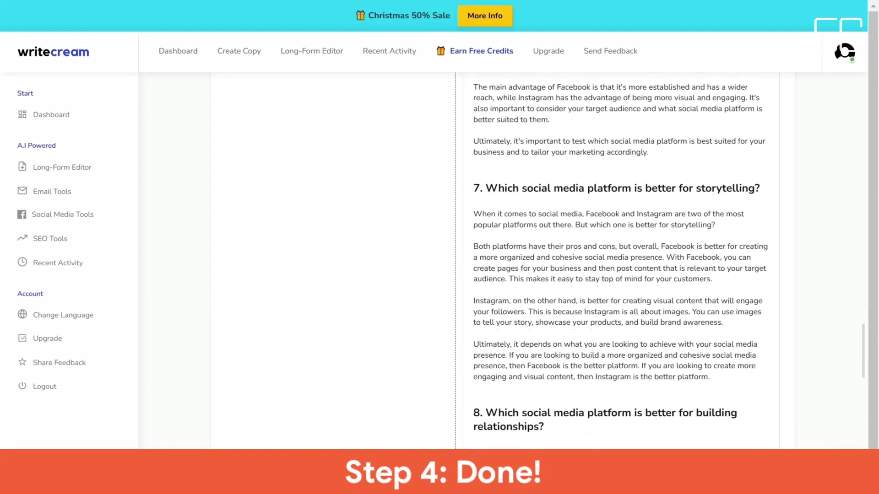
{"action": "scroll", "coordinate": [625, 261], "scroll_direction": "down", "scroll_amount": 10}
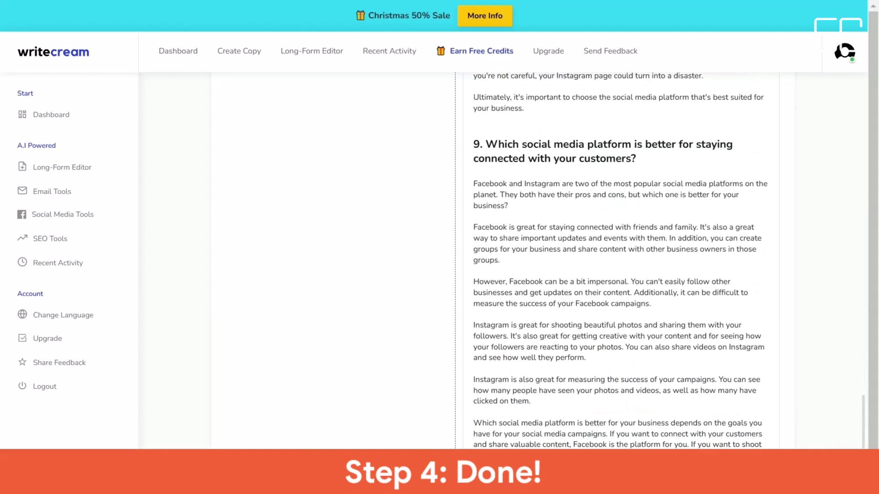
{"action": "scroll", "coordinate": [626, 260], "scroll_direction": "down", "scroll_amount": 3}
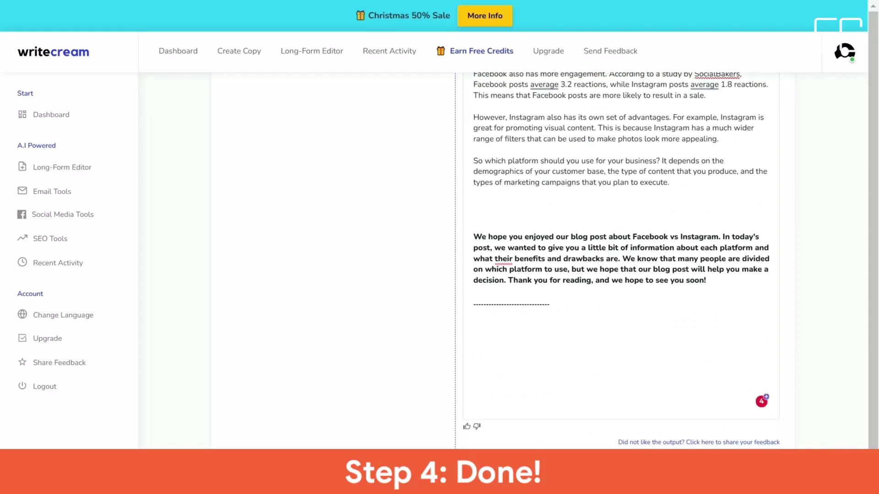
{"action": "scroll", "coordinate": [747, 389], "scroll_direction": "up", "scroll_amount": 20}
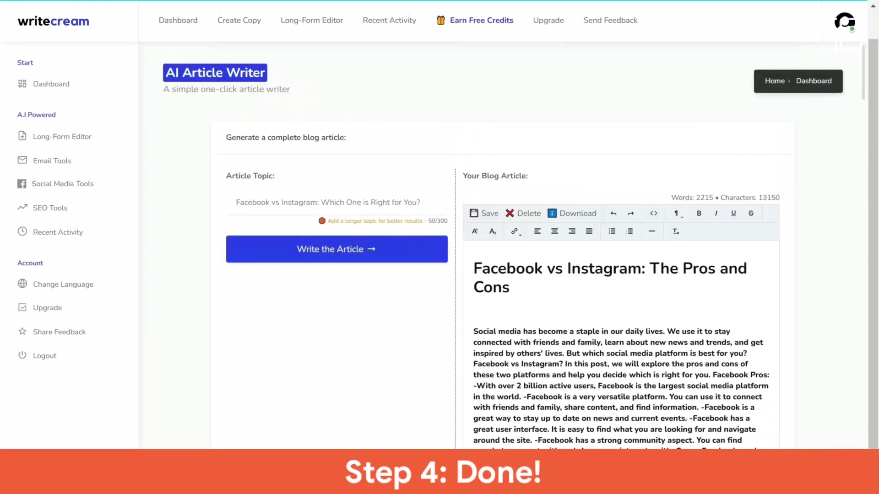
{"action": "scroll", "coordinate": [718, 248], "scroll_direction": "up", "scroll_amount": 1}
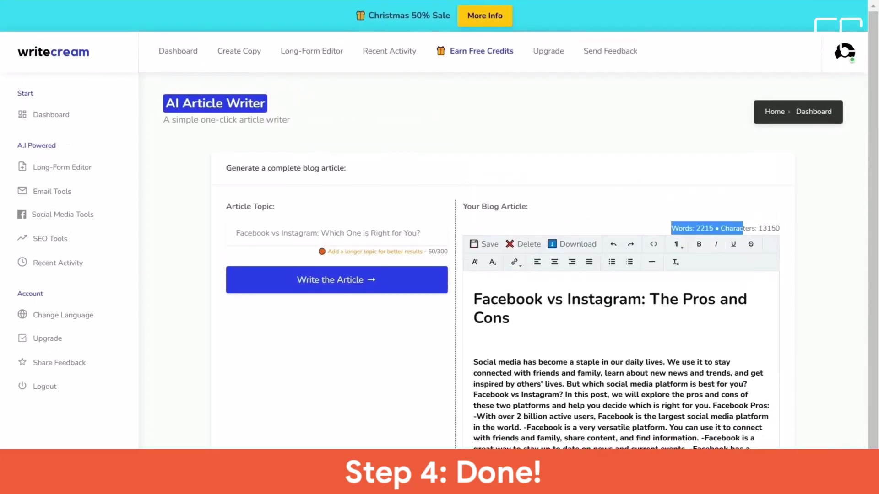
{"action": "left_click", "coordinate": [799, 247]}
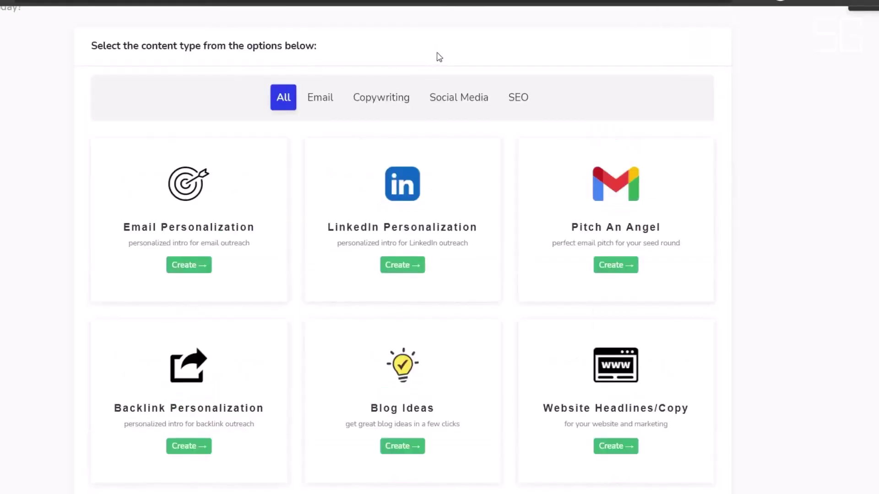
Filter the Writecream dashboard to show only the SEO tools.
{"action": "left_click", "coordinate": [508, 97]}
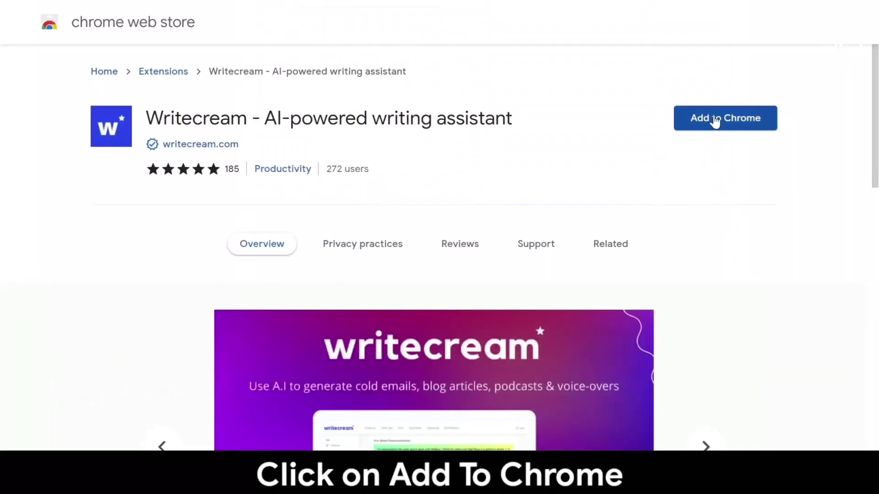
Add the Writecream extension to Chrome and log in with the account password.
{"action": "left_click", "coordinate": [716, 118]}
{"action": "left_click", "coordinate": [462, 108]}
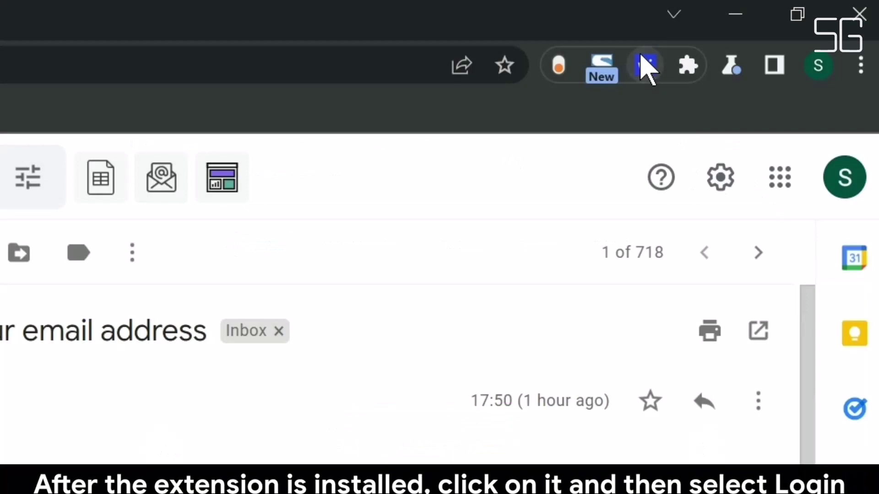
{"action": "left_click", "coordinate": [646, 65]}
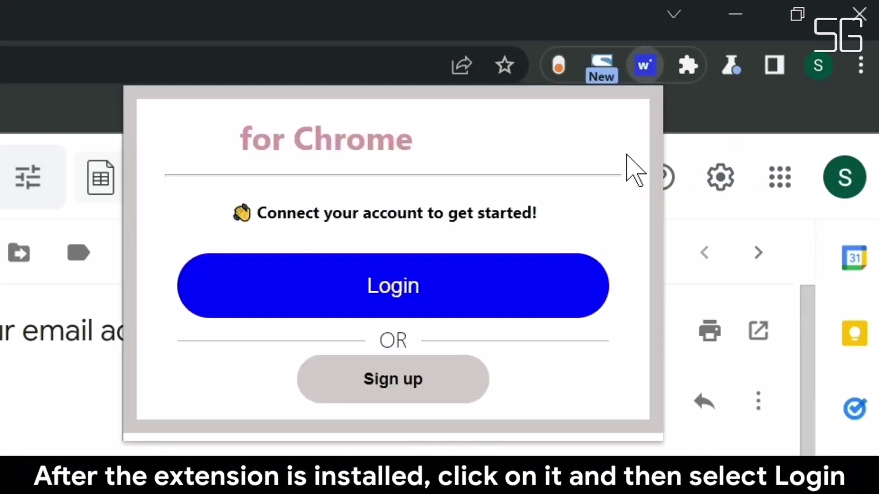
{"action": "left_click", "coordinate": [414, 299]}
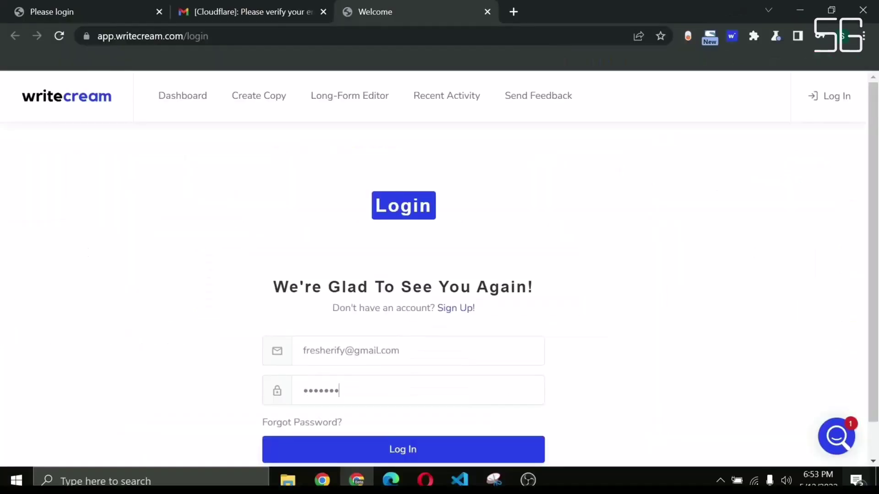
{"action": "type", "text": "••••"}
{"action": "key", "text": "Return"}
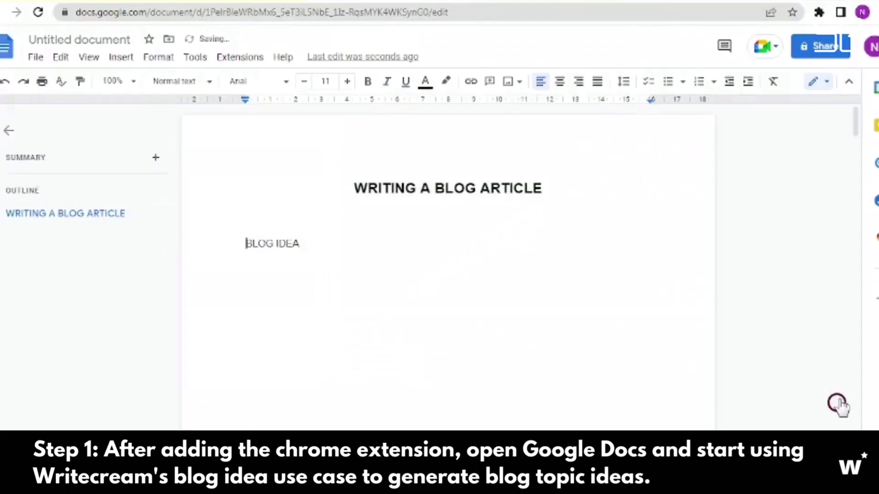
Set the Writecream panel to the Blog Idea use case with 3 outputs.
{"action": "left_click", "coordinate": [839, 405]}
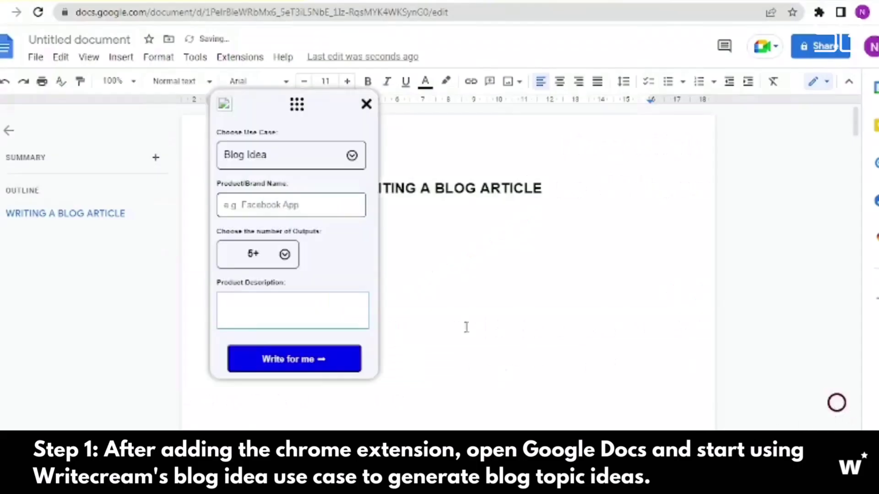
{"action": "left_click_drag", "start_coordinate": [296, 104], "coordinate": [96, 136]}
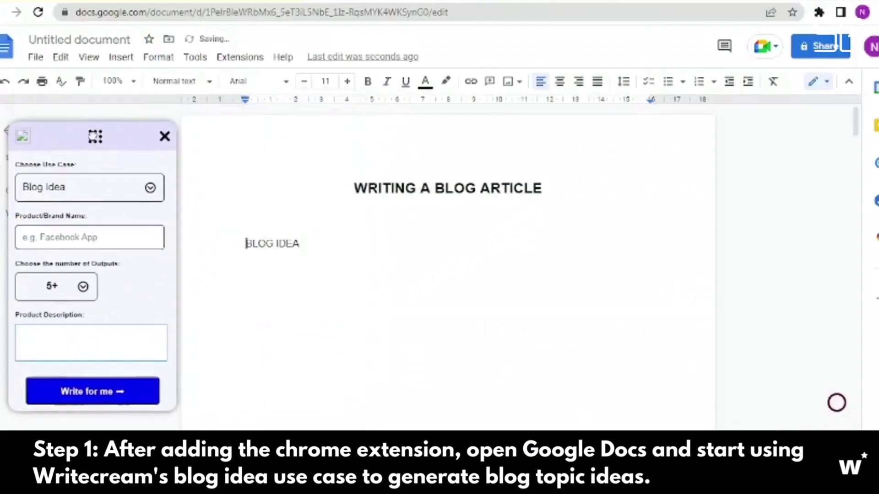
{"action": "left_click", "coordinate": [151, 189]}
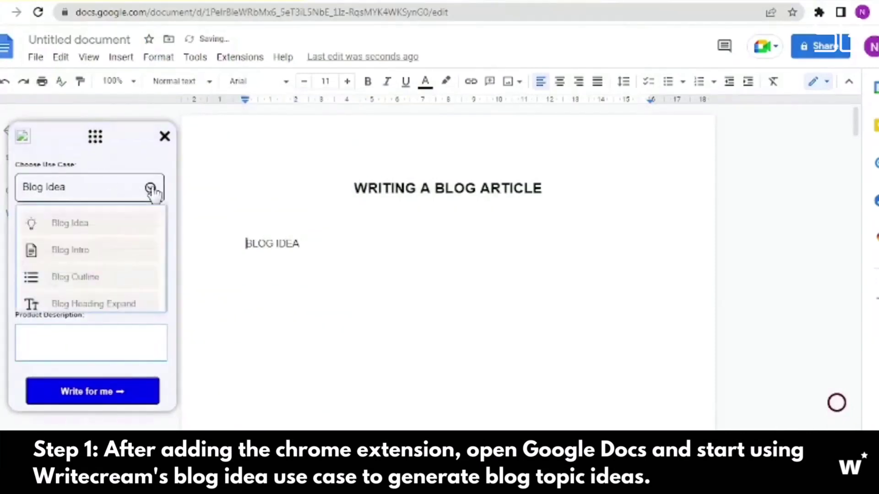
{"action": "left_click", "coordinate": [69, 224]}
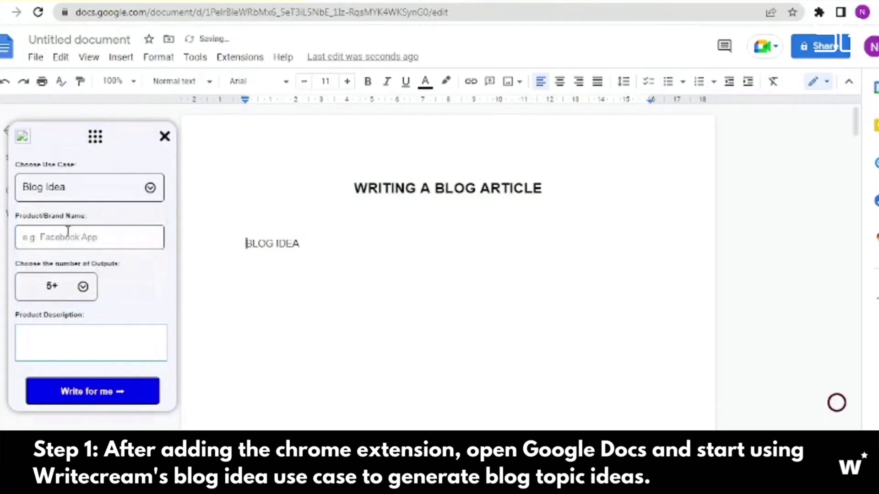
{"action": "left_click", "coordinate": [68, 236]}
{"action": "left_click", "coordinate": [84, 288]}
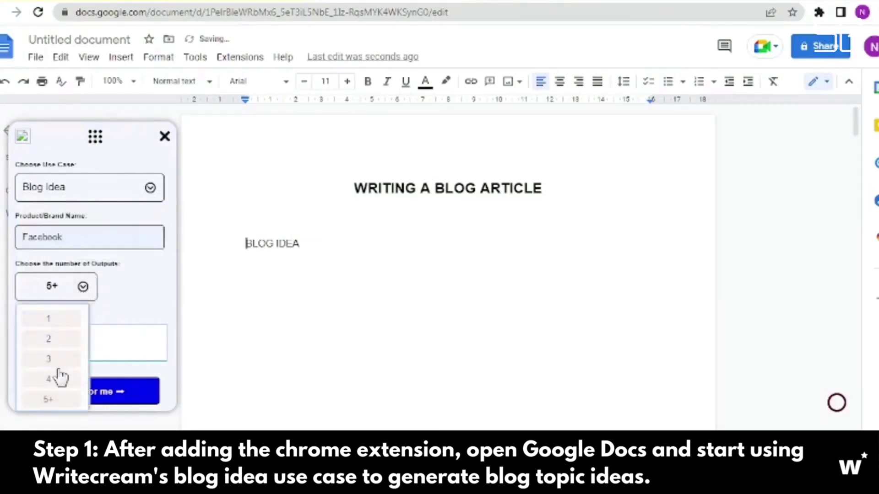
{"action": "left_click", "coordinate": [59, 363]}
Describe Facebook as a messaging service connecting family and friends, and generate the blog ideas.
{"action": "left_click", "coordinate": [60, 349]}
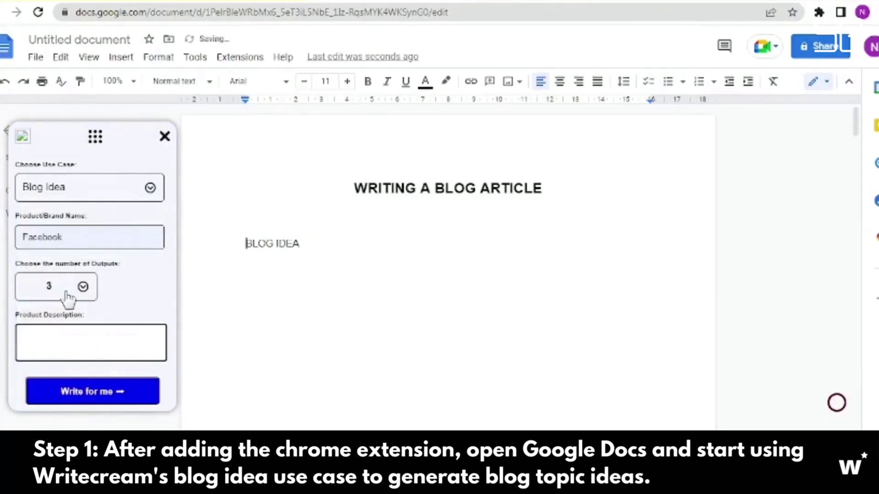
{"action": "type", "text": "BLOG IDEAS"}
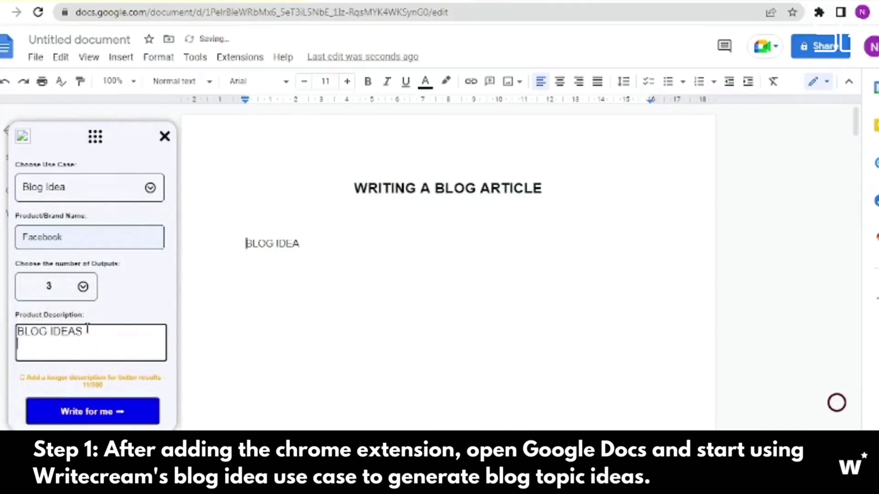
{"action": "left_click_drag", "start_coordinate": [87, 329], "coordinate": [9, 330]}
{"action": "key", "text": "BackSpace"}
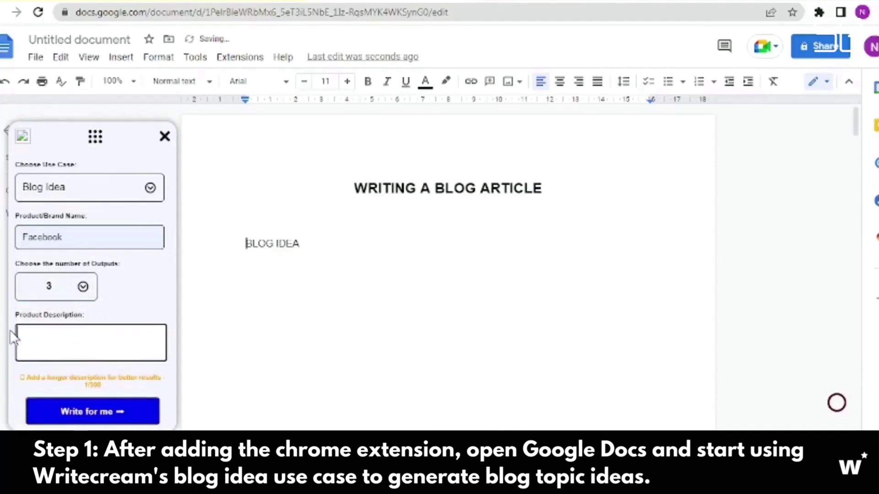
{"action": "type", "text": "Facebook is a "}
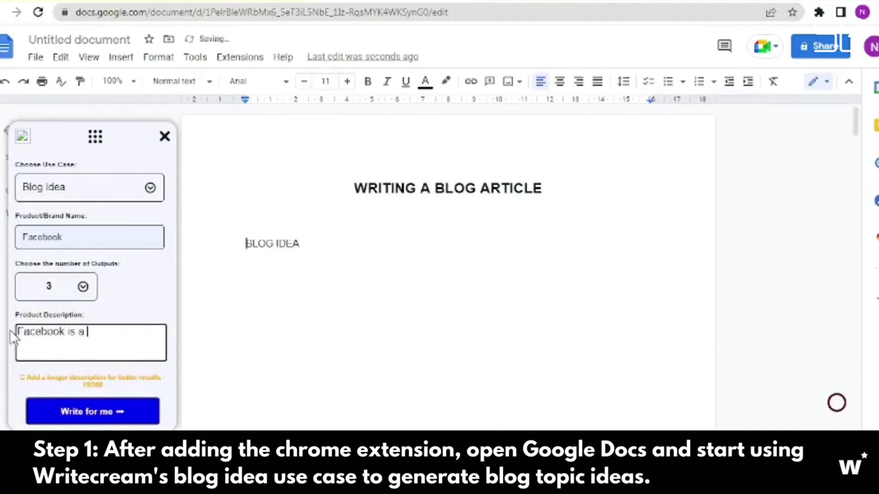
{"action": "type", "text": "messaging service that "}
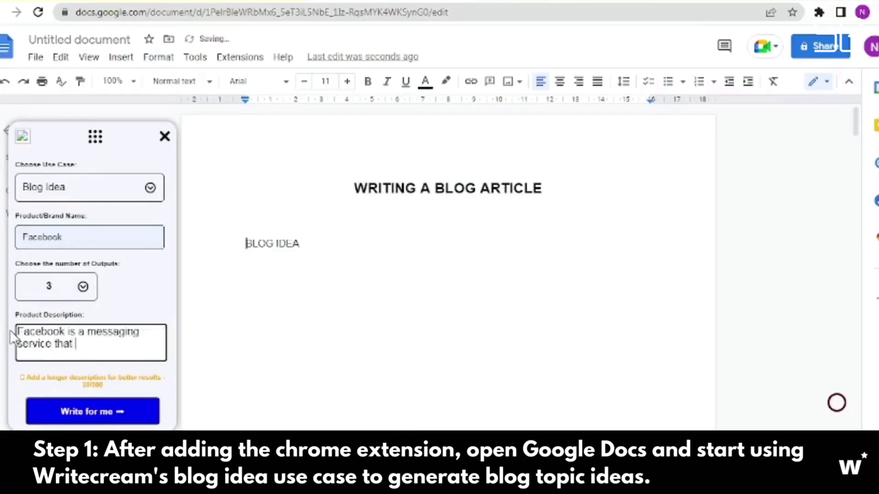
{"action": "type", "text": "help you connect with your "}
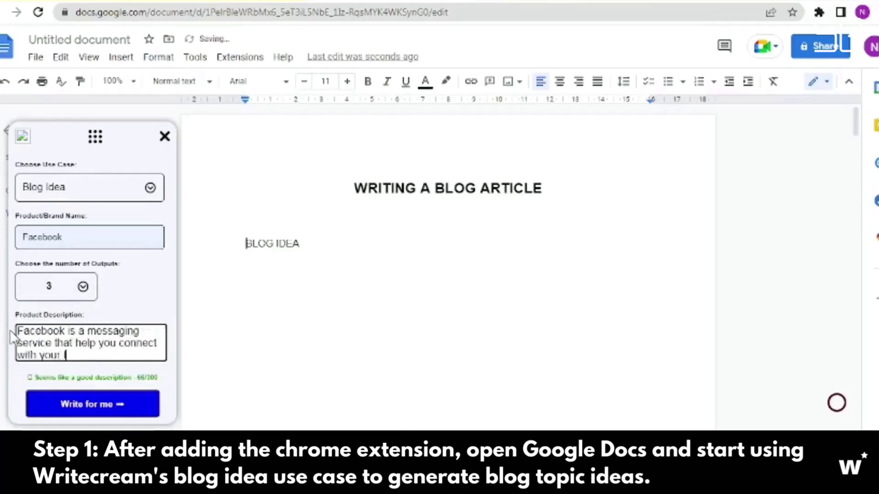
{"action": "type", "text": "family and friends"}
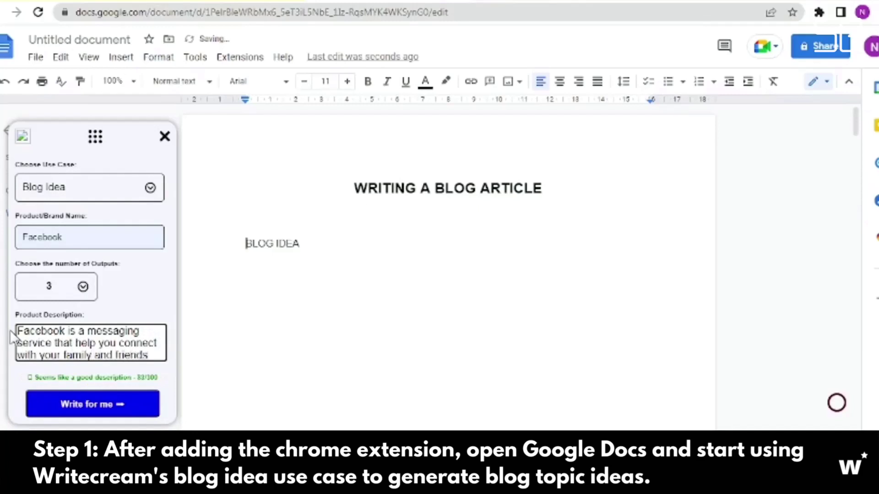
{"action": "type", "text": " across the world"}
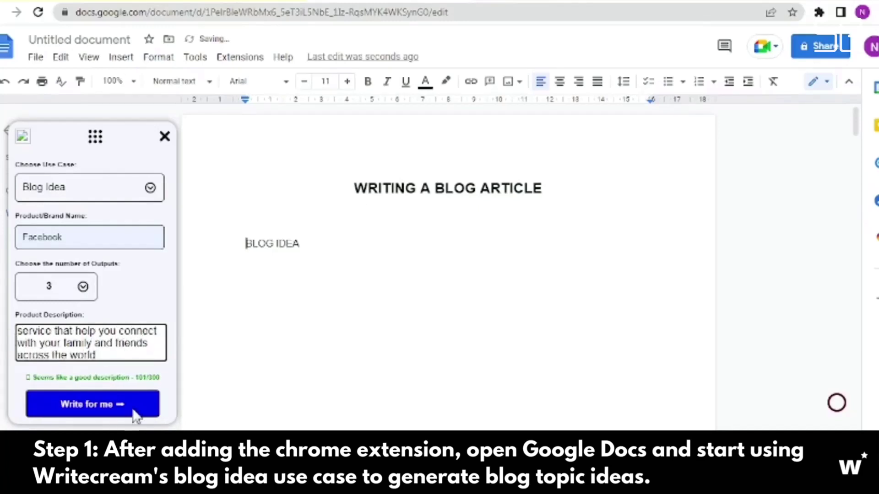
{"action": "left_click", "coordinate": [134, 414]}
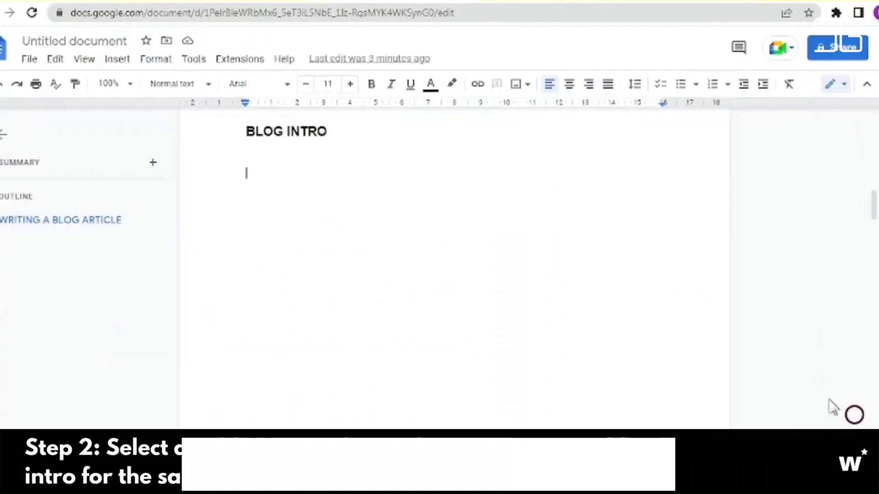
Set the Writecream panel to Blog Intro for brand Facebook with 2 outputs.
{"action": "left_click", "coordinate": [853, 414]}
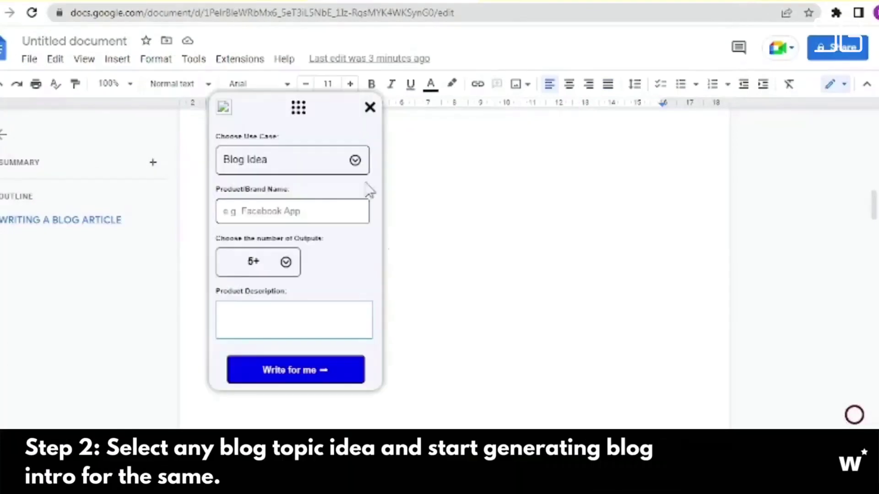
{"action": "left_click_drag", "start_coordinate": [286, 111], "coordinate": [67, 142]}
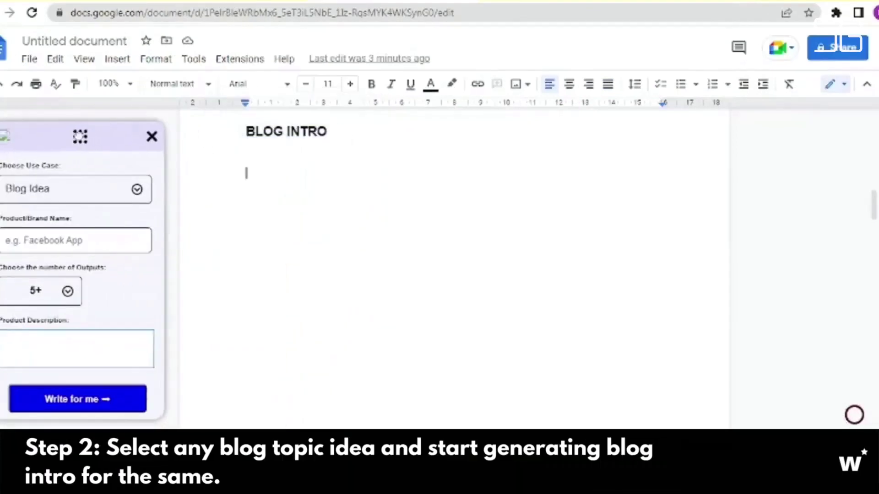
{"action": "left_click", "coordinate": [138, 190]}
{"action": "left_click", "coordinate": [48, 253]}
{"action": "left_click", "coordinate": [59, 240]}
{"action": "left_click", "coordinate": [76, 275]}
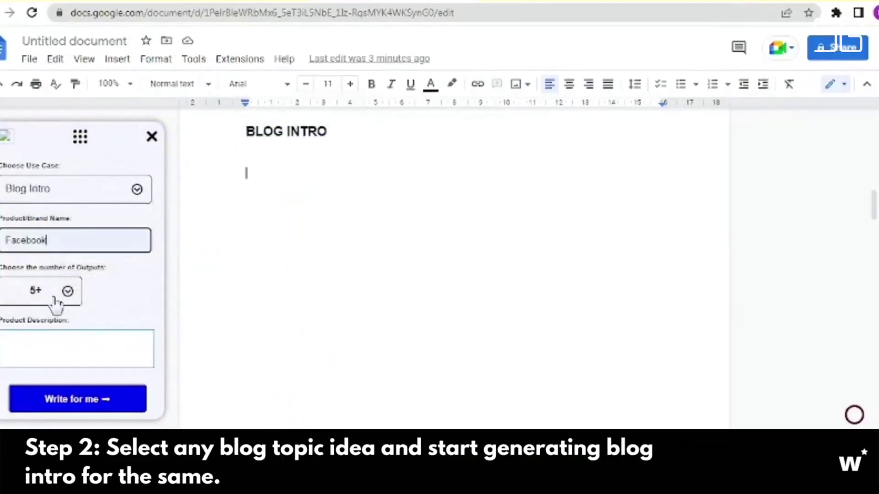
{"action": "left_click", "coordinate": [55, 300]}
{"action": "left_click", "coordinate": [33, 349]}
Paste '7 Ways to Get the Most out of Facebook for Business' as the description and generate intros.
{"action": "left_click", "coordinate": [36, 346]}
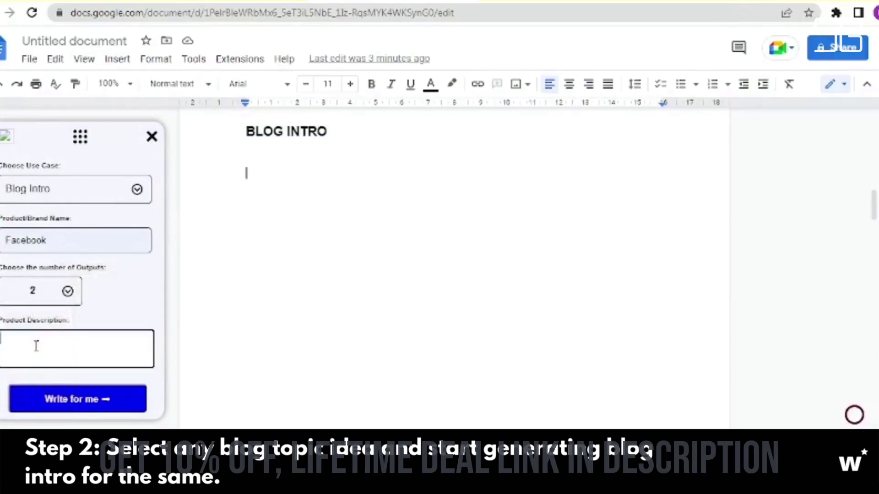
{"action": "type", "text": "blog post about 7 ways to use Facebook for business"}
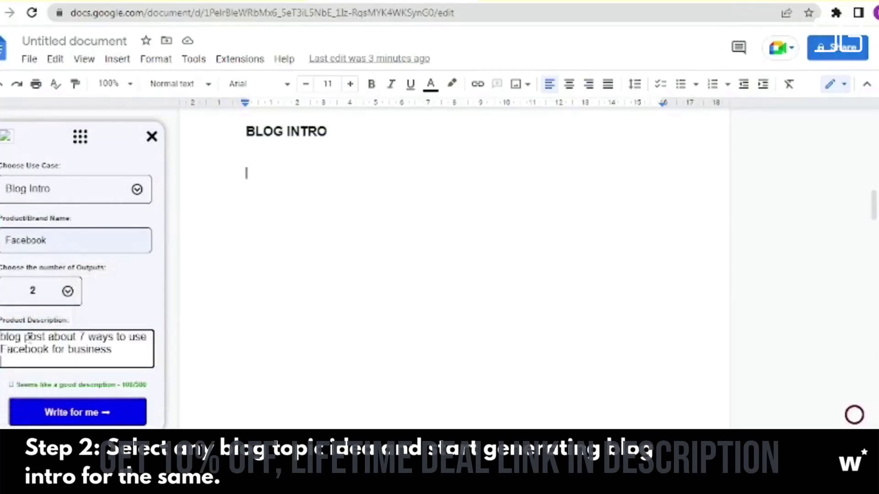
{"action": "key", "text": "ctrl+a"}
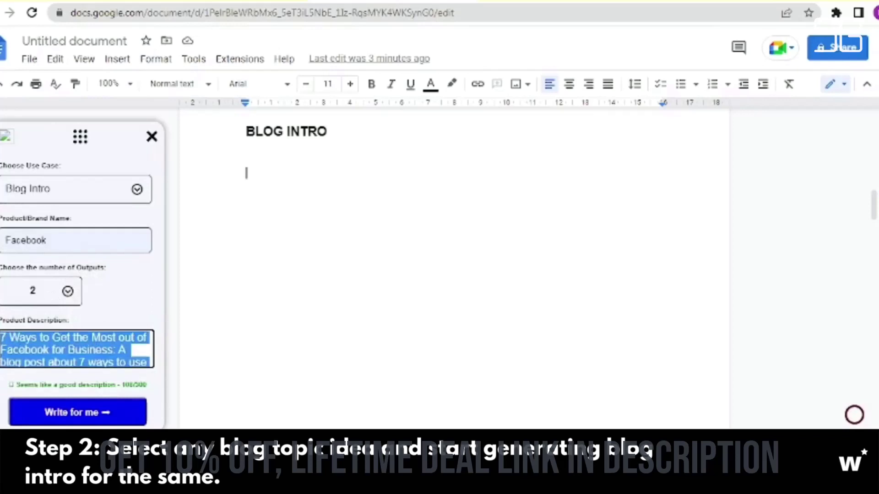
{"action": "left_click", "coordinate": [78, 413]}
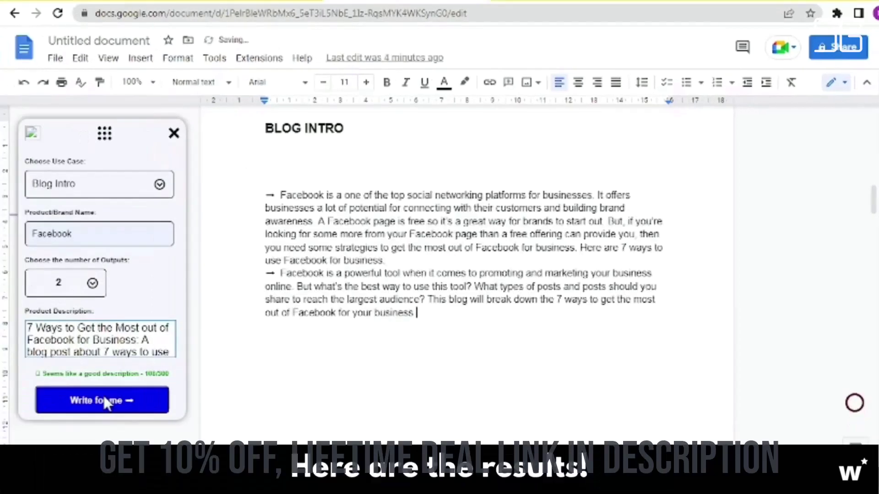
{"action": "left_click_drag", "start_coordinate": [280, 195], "coordinate": [476, 316]}
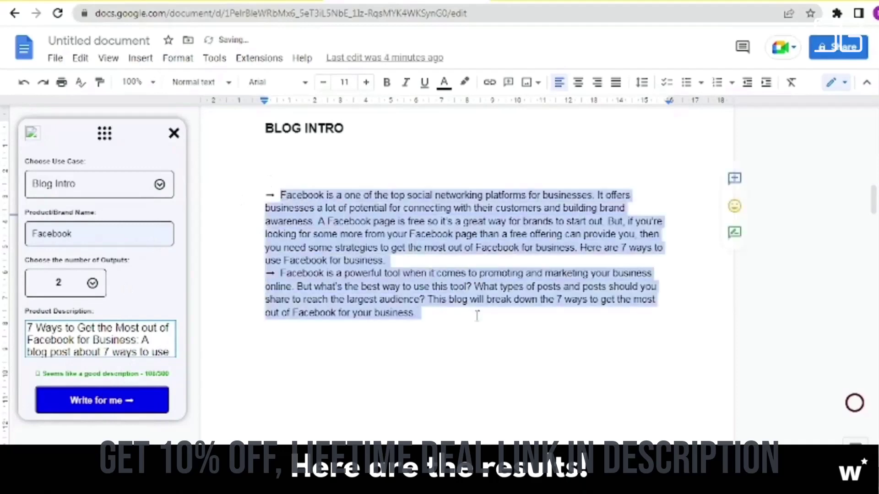
{"action": "left_click", "coordinate": [449, 324]}
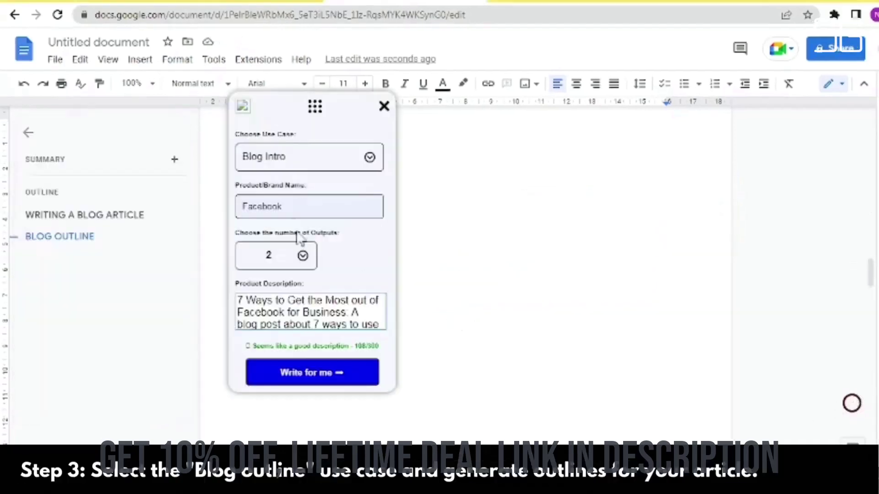
Switch the Writecream panel to Blog Outline for brand Facebook, keeping 2 outputs.
{"action": "left_click_drag", "start_coordinate": [315, 106], "coordinate": [97, 128]}
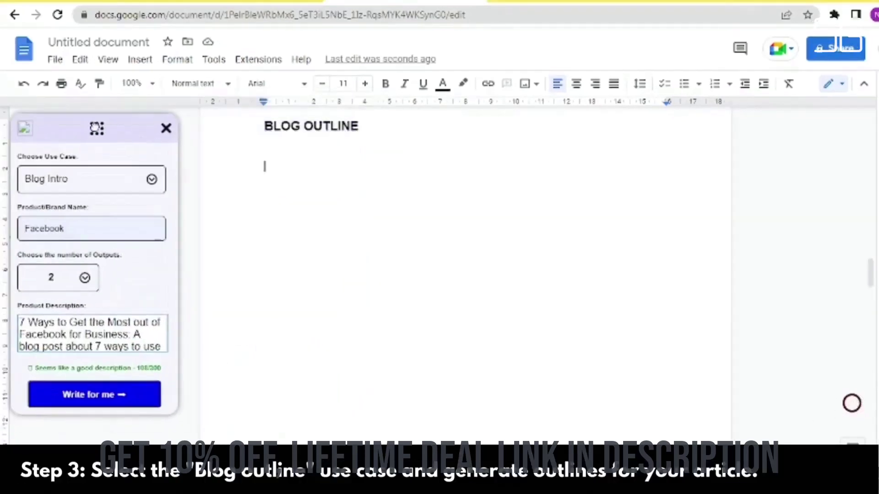
{"action": "left_click", "coordinate": [151, 180]}
{"action": "left_click", "coordinate": [78, 265]}
{"action": "left_click", "coordinate": [91, 227]}
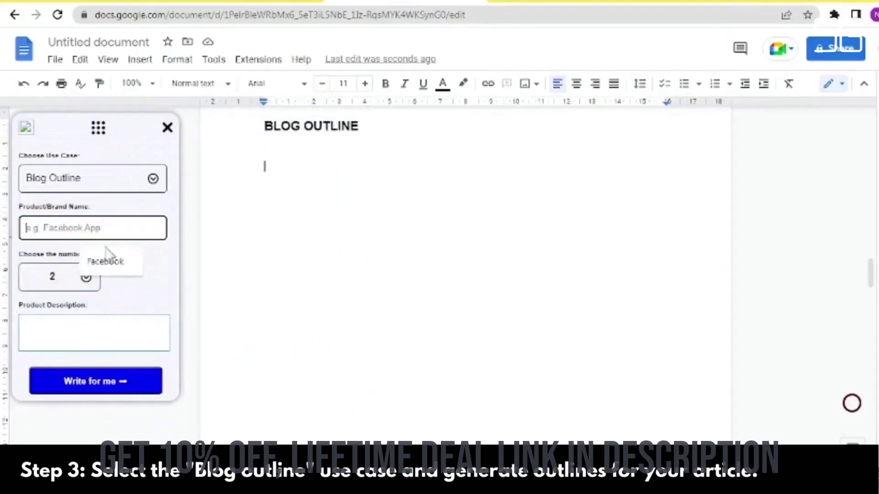
{"action": "left_click", "coordinate": [100, 257]}
{"action": "left_click", "coordinate": [79, 298]}
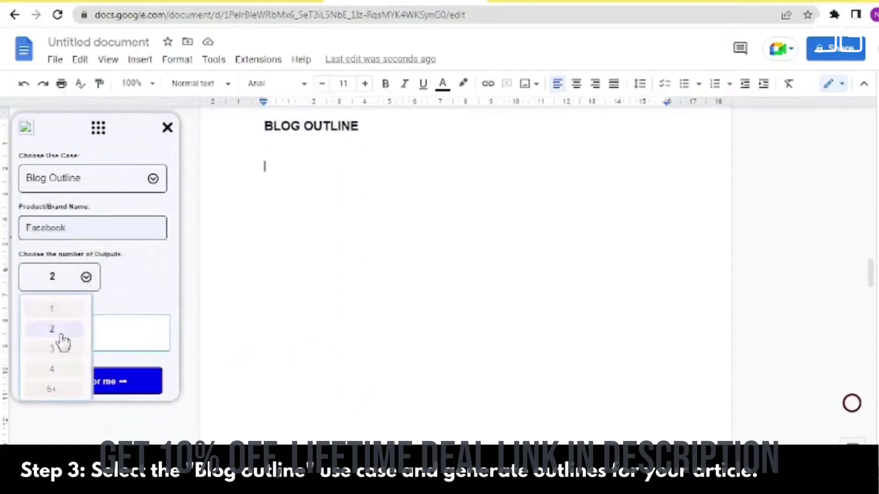
{"action": "left_click", "coordinate": [69, 342]}
Paste the Facebook-for-business blog topic as the description and generate the outlines.
{"action": "left_click", "coordinate": [81, 344]}
{"action": "type", "text": "blog post about 7 ways to use Facebook for business"}
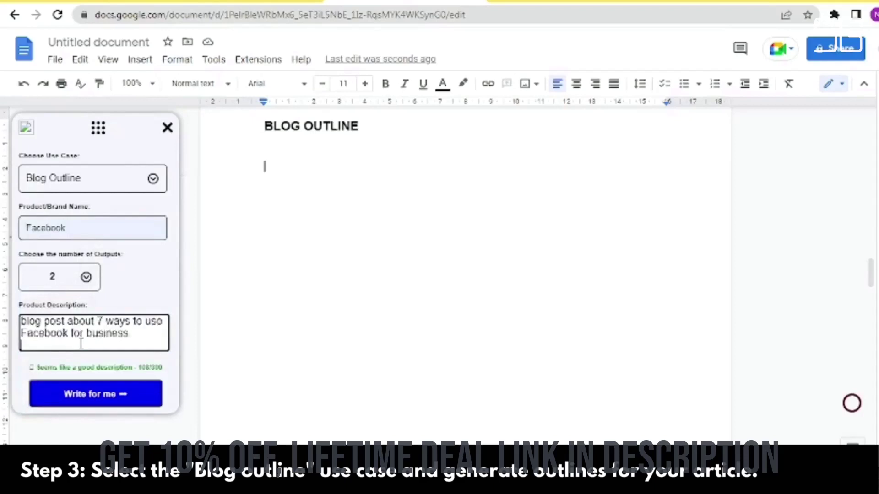
{"action": "left_click_drag", "start_coordinate": [142, 347], "coordinate": [20, 317]}
{"action": "key", "text": "ctrl+v"}
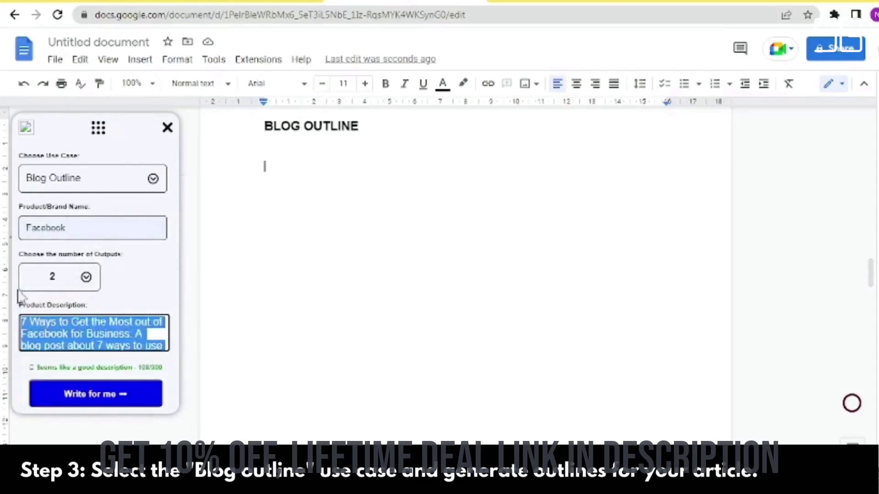
{"action": "left_click", "coordinate": [95, 396]}
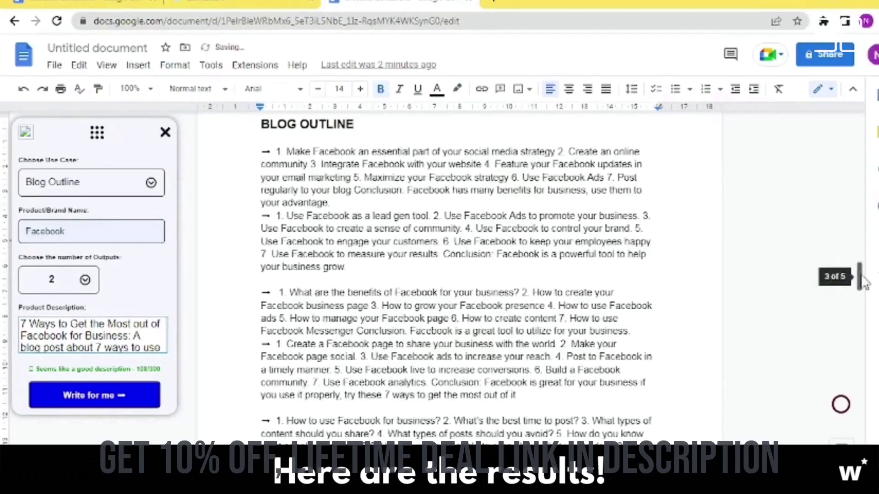
{"action": "mouse_move", "coordinate": [863, 280]}
{"action": "left_mouse_down"}
{"action": "mouse_move", "coordinate": [863, 293]}
{"action": "mouse_move", "coordinate": [863, 273]}
{"action": "mouse_move", "coordinate": [866, 281]}
{"action": "left_mouse_up"}
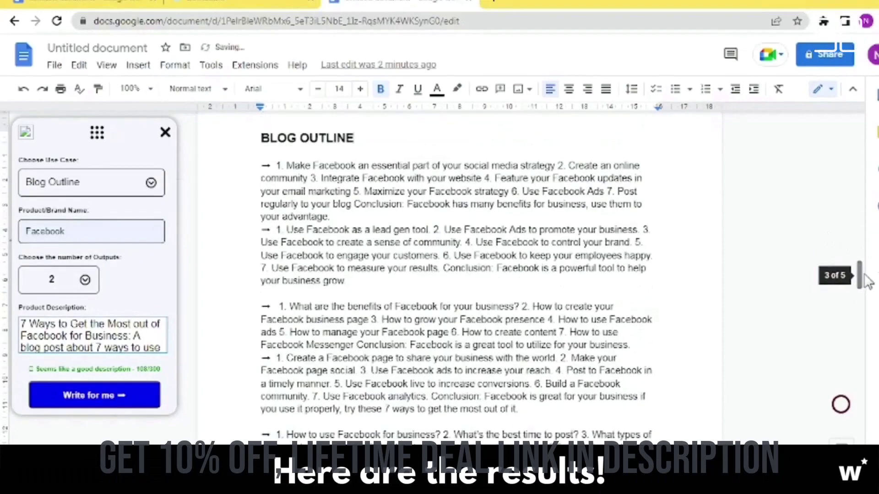